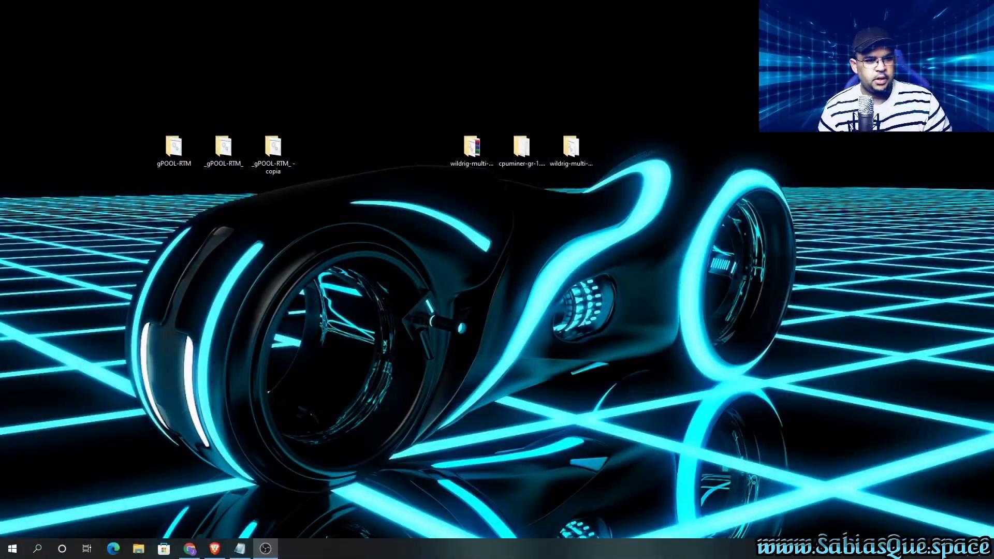
# Bring the YouTube 'Error: CUDA memory: 2.00 GB total, 1.63 GB free' video page forward from the taskbar.
pyautogui.click(189, 549)
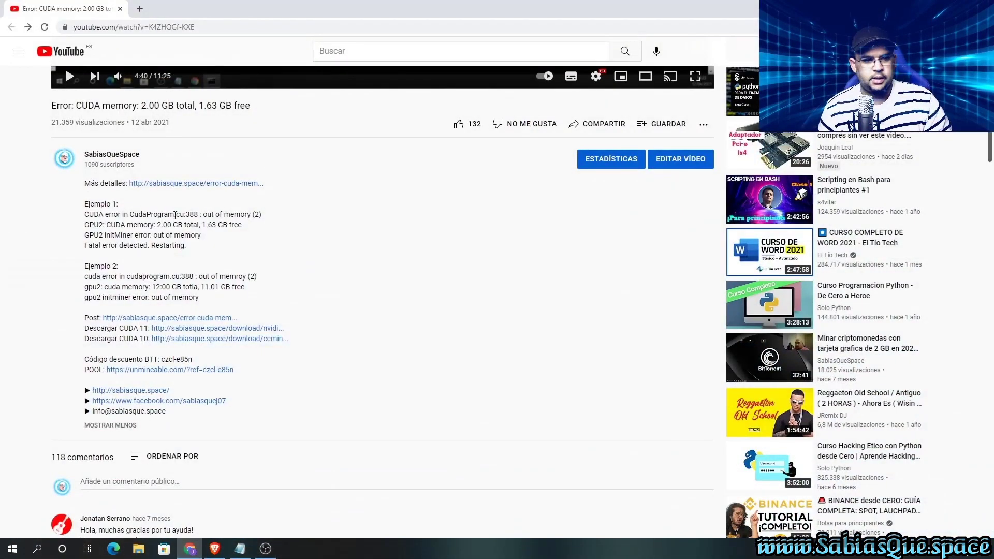
pyautogui.scroll(2, 100, 193)
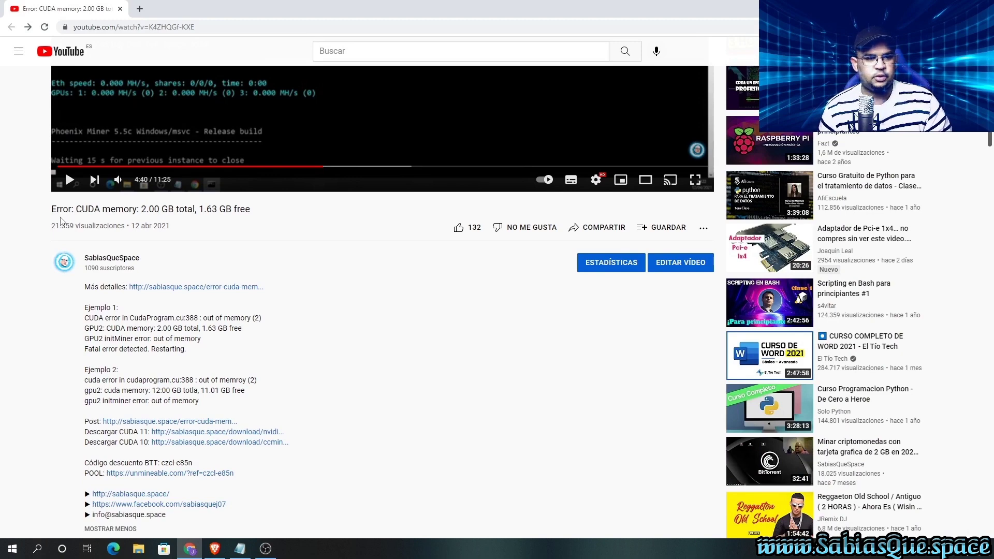
pyautogui.scroll(4, 88, 220)
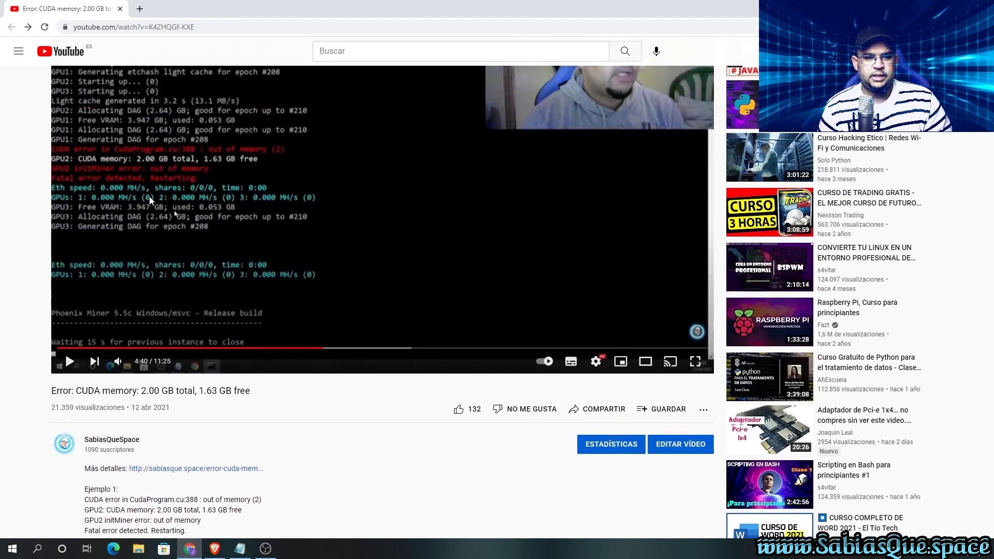
pyautogui.scroll(1, 144, 204)
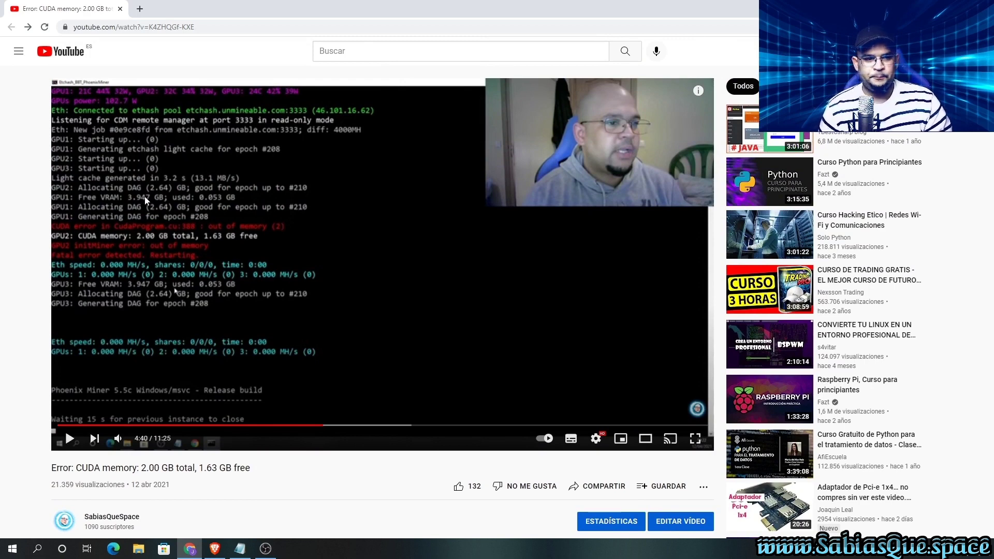
pyautogui.scroll(-1, 160, 204)
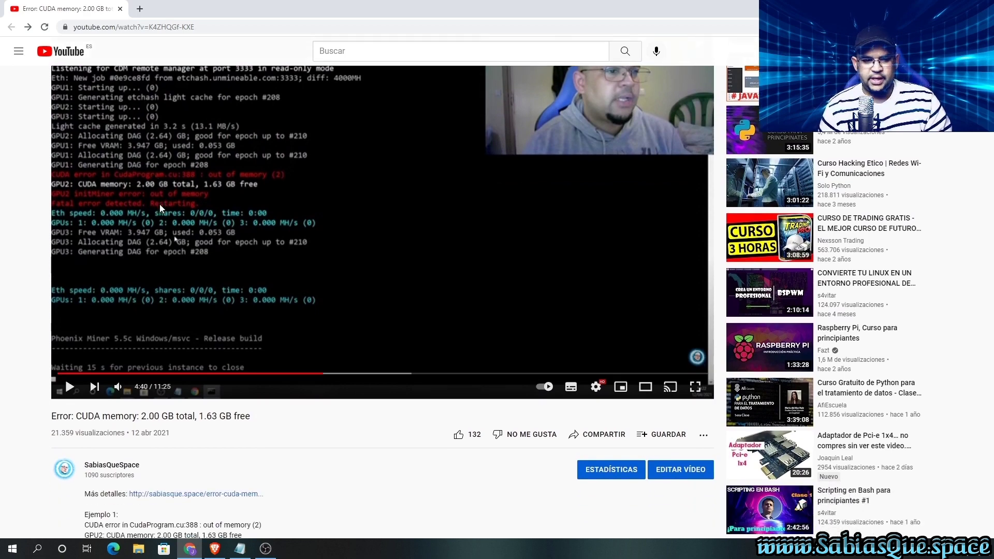
pyautogui.scroll(1, 157, 208)
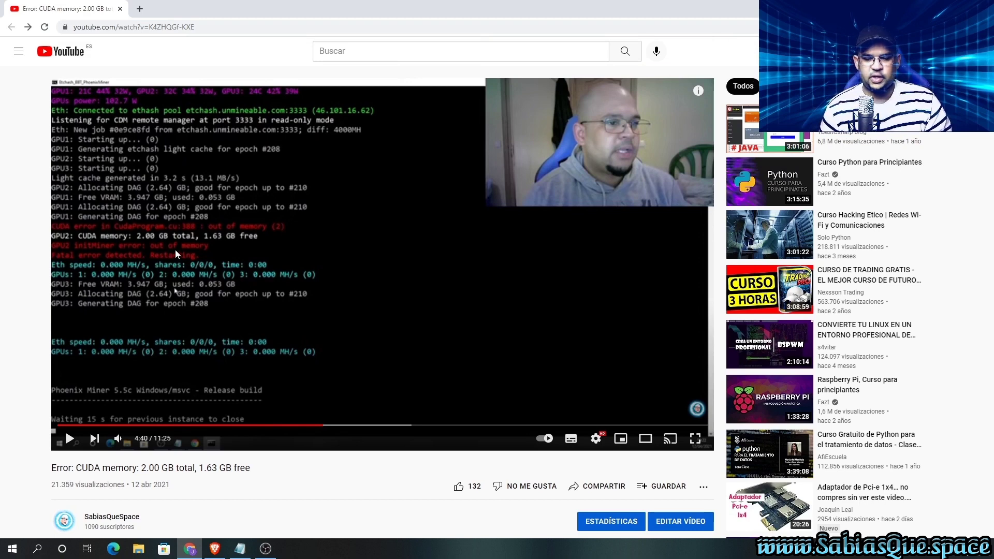
pyautogui.scroll(-1, 177, 251)
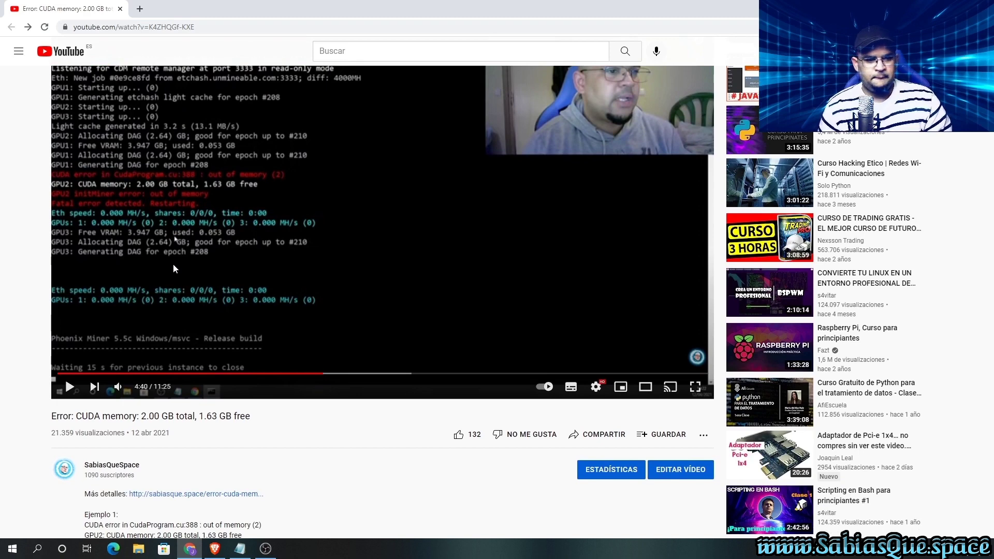
pyautogui.scroll(-5, 179, 267)
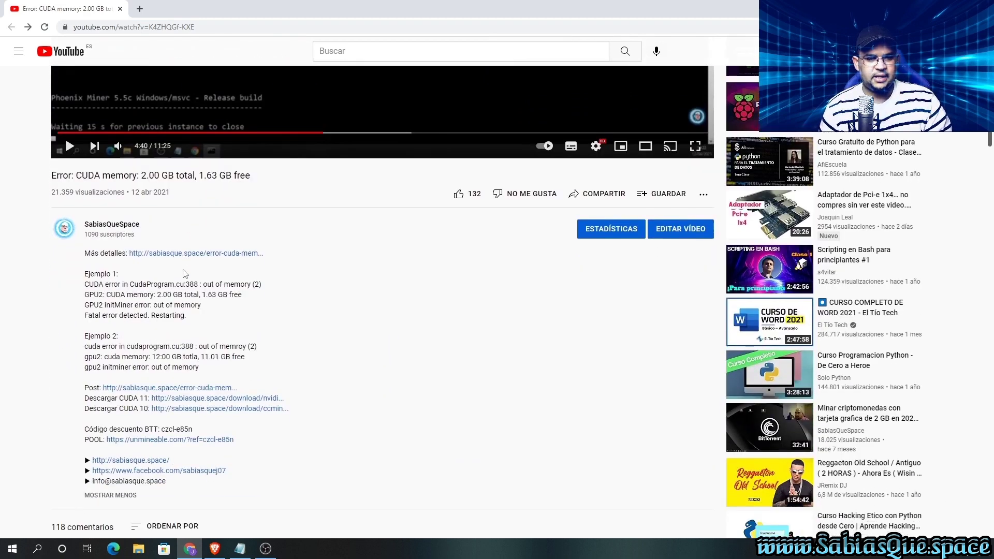
# Highlight the Ejemplo 1 and Ejemplo 2 error lines, deselect them, then switch to a blank Notepad.
pyautogui.moveTo(205, 350); pyautogui.dragTo(71, 269)
pyautogui.scroll(-1, 77, 275)
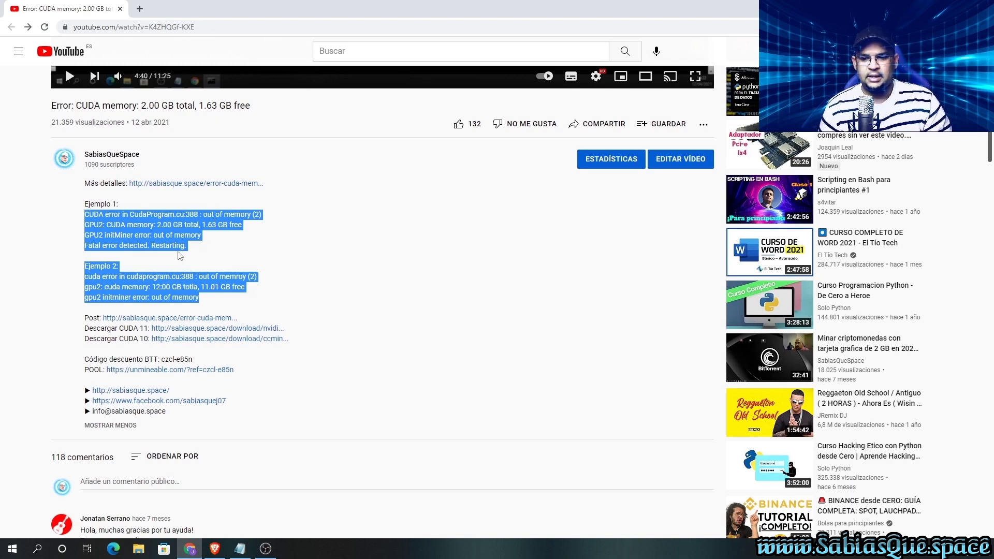
pyautogui.click(76, 225)
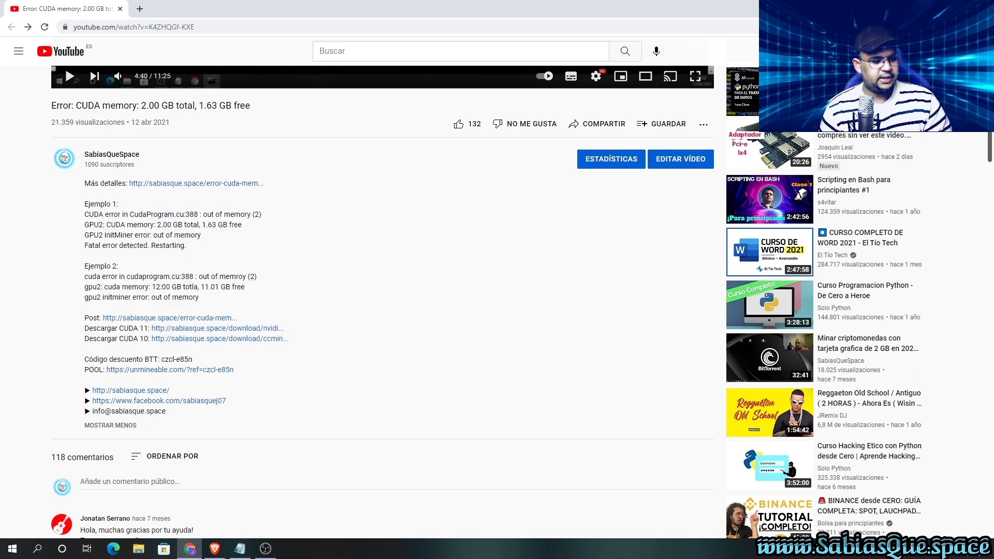
pyautogui.hotkey('alt', 'Tab')
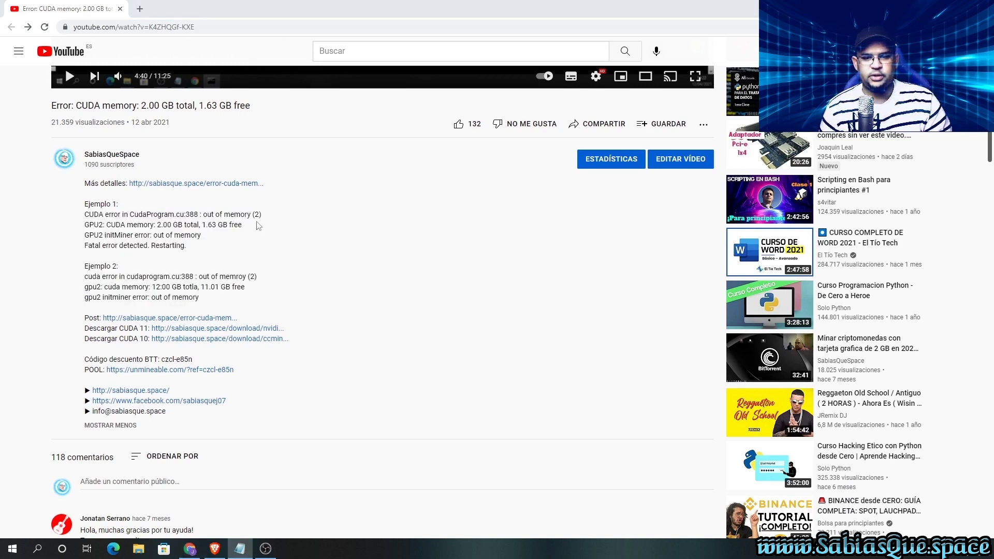
pyautogui.scroll(2, 309, 258)
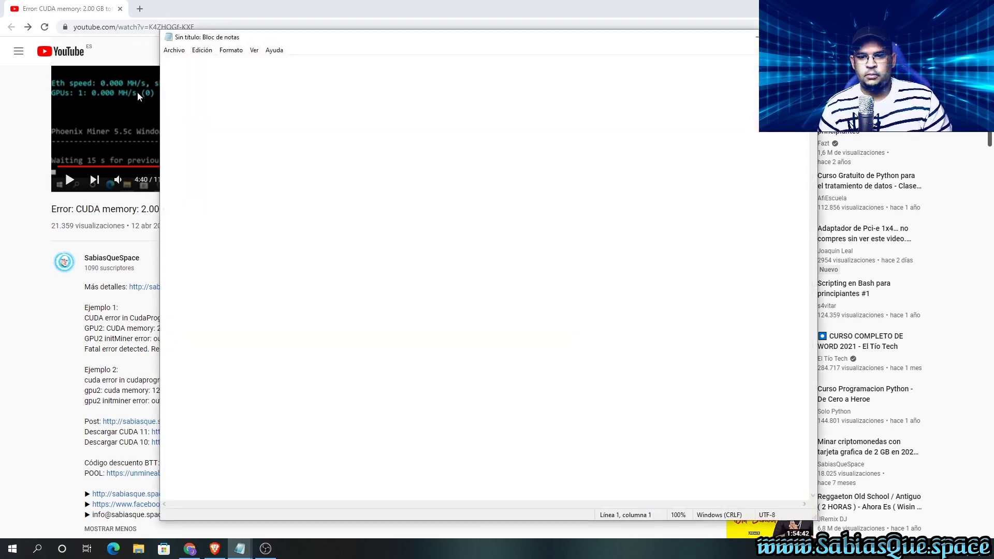
# Type 'minero.exe u- -url -p' on a new line, correcting typos at the end.
pyautogui.moveTo(234, 70); pyautogui.dragTo(247, 120)
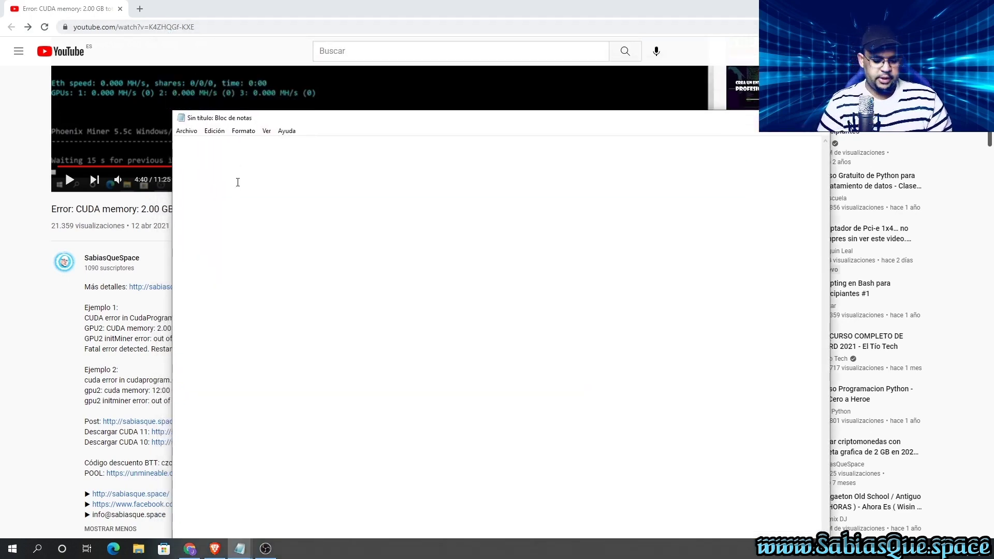
pyautogui.press('Return')
pyautogui.press('Return')
pyautogui.write('miner')
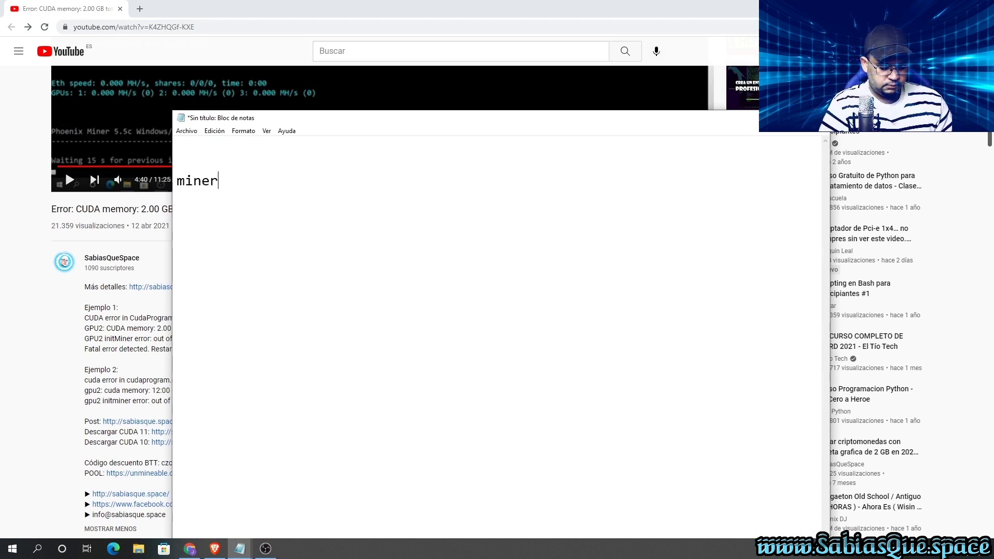
pyautogui.write('o.exe')
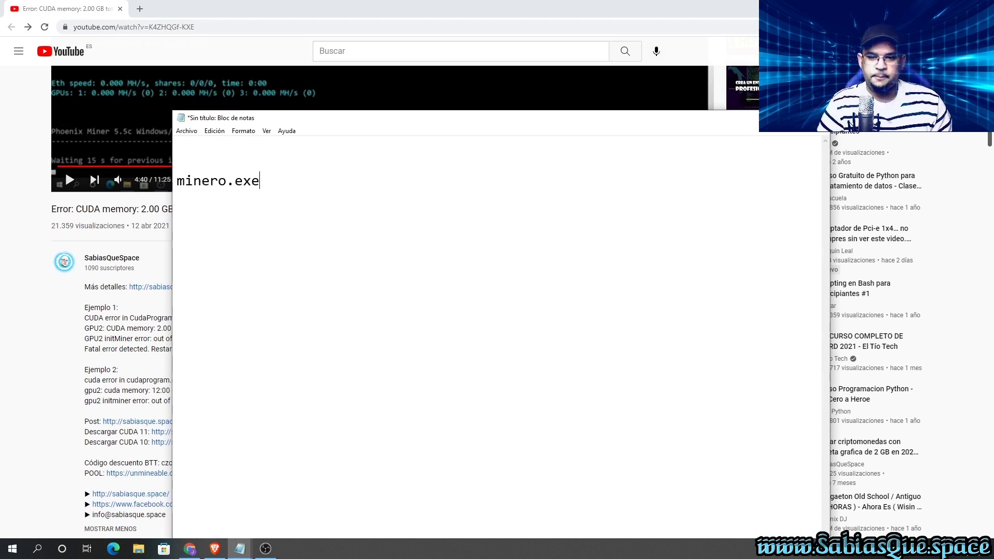
pyautogui.write(' u-')
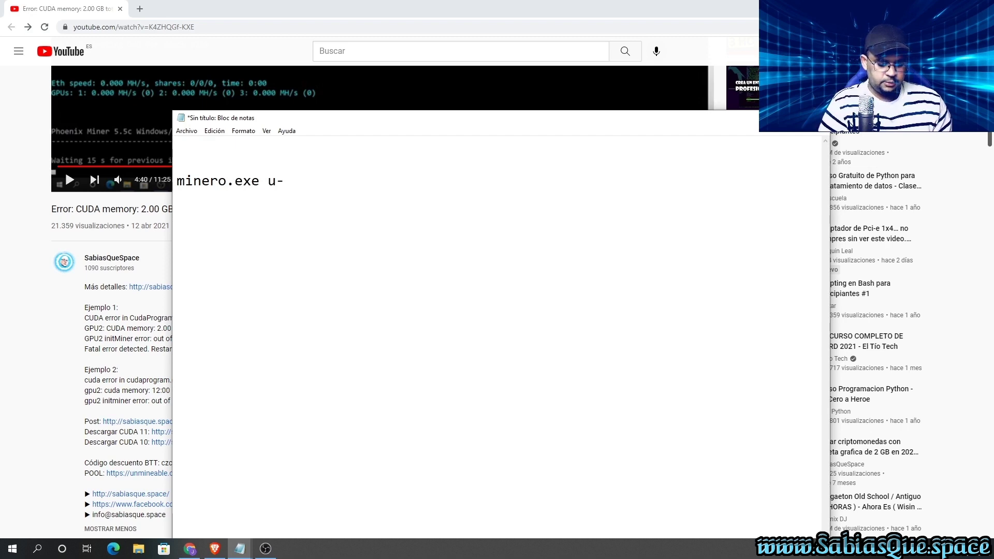
pyautogui.write(' -ur')
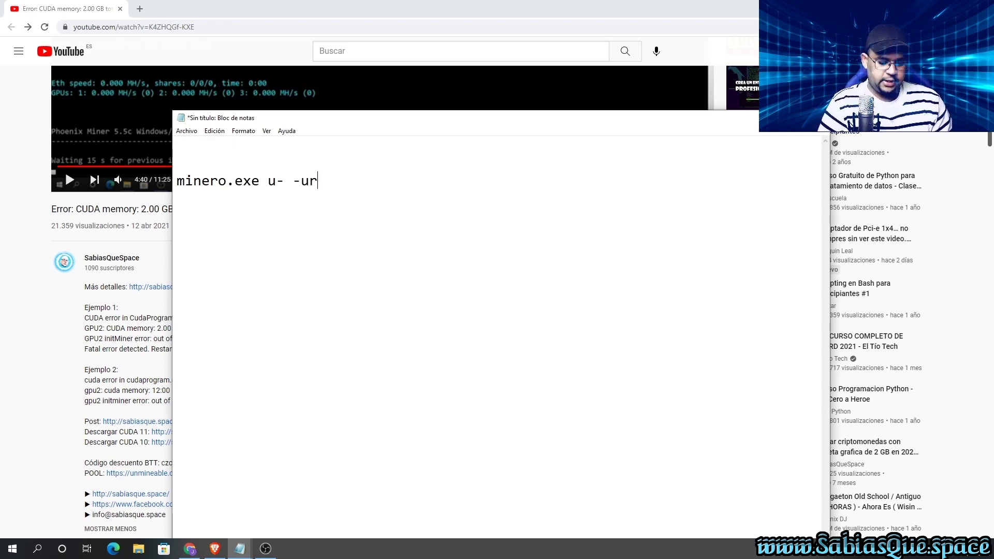
pyautogui.write('l-')
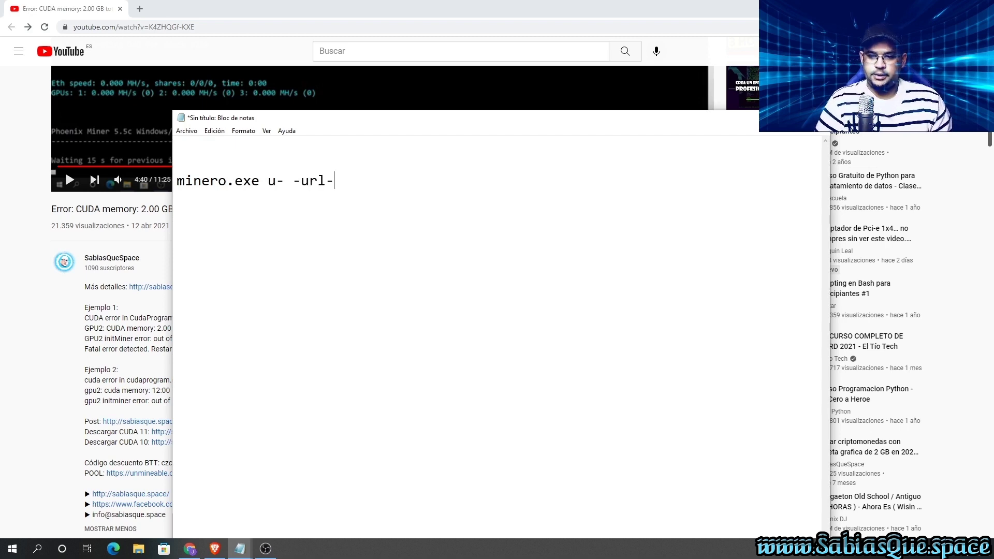
pyautogui.press('BackSpace')
pyautogui.write('p')
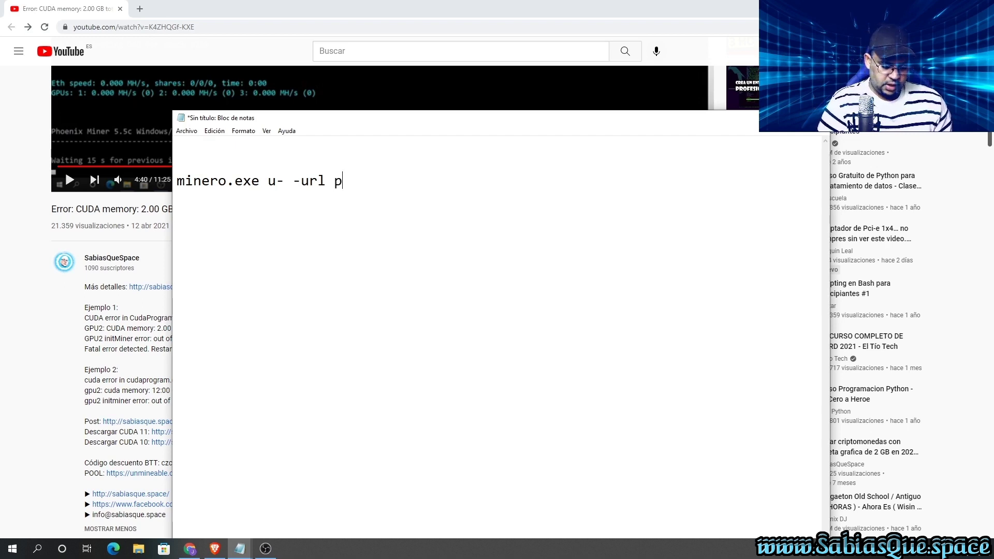
pyautogui.press('BackSpace')
pyautogui.write('-')
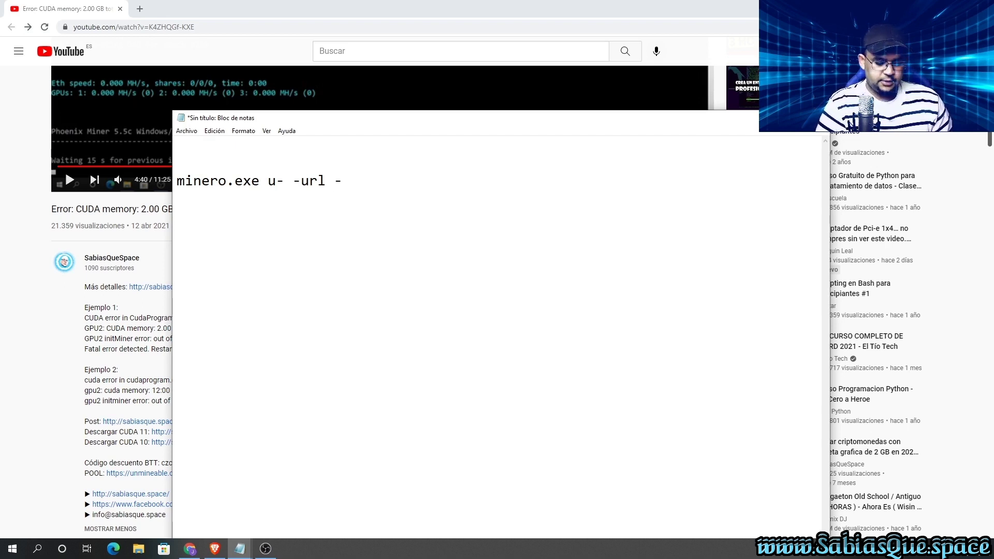
pyautogui.write('p')
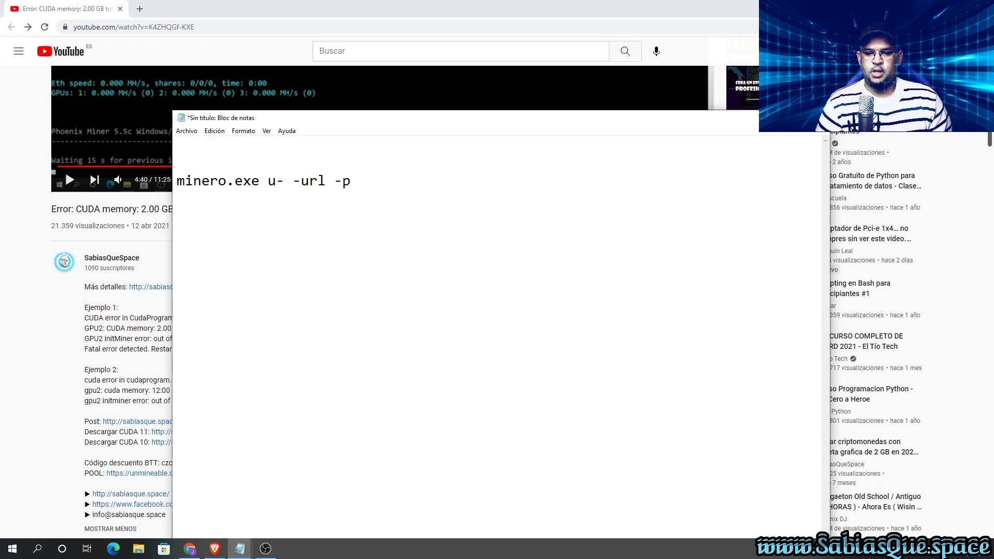
# Move the misplaced hyphen so the user flag reads -u: 'minero.exe -u -url -p'.
pyautogui.click(285, 182)
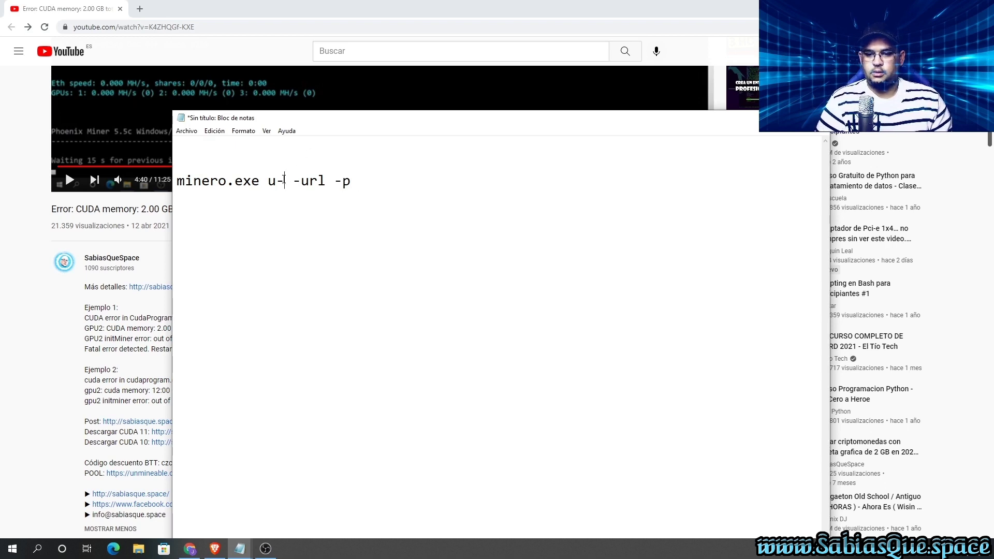
pyautogui.press('BackSpace')
pyautogui.click(268, 181)
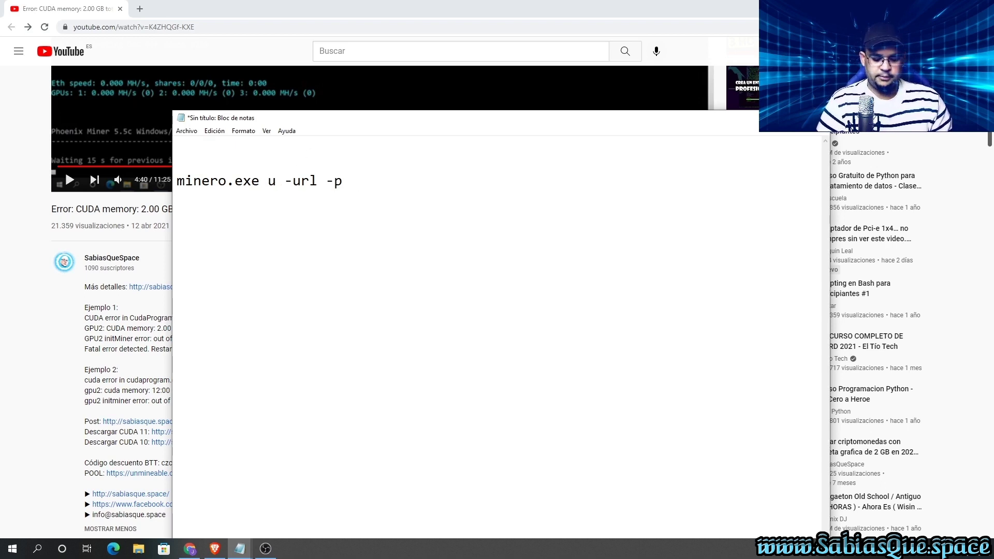
pyautogui.write('-')
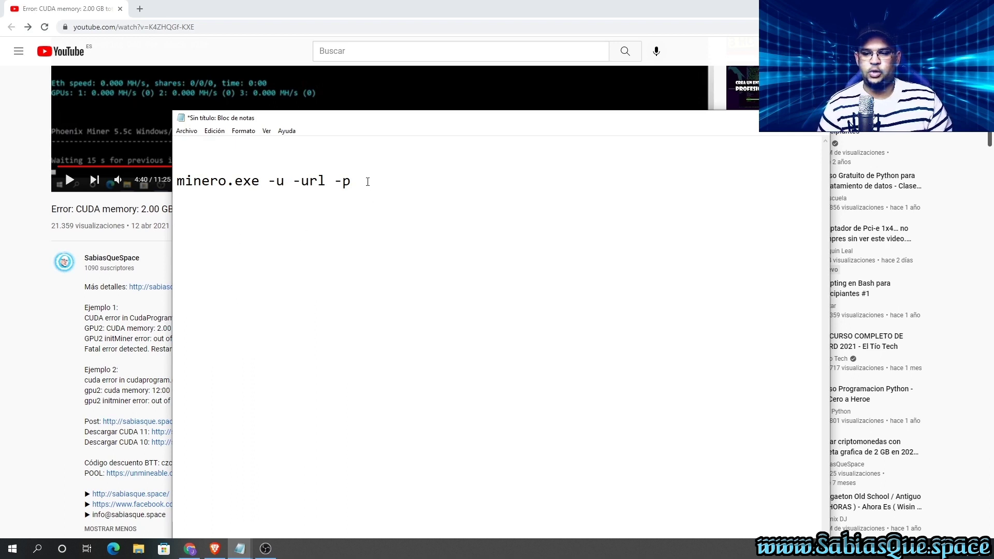
pyautogui.click(366, 182)
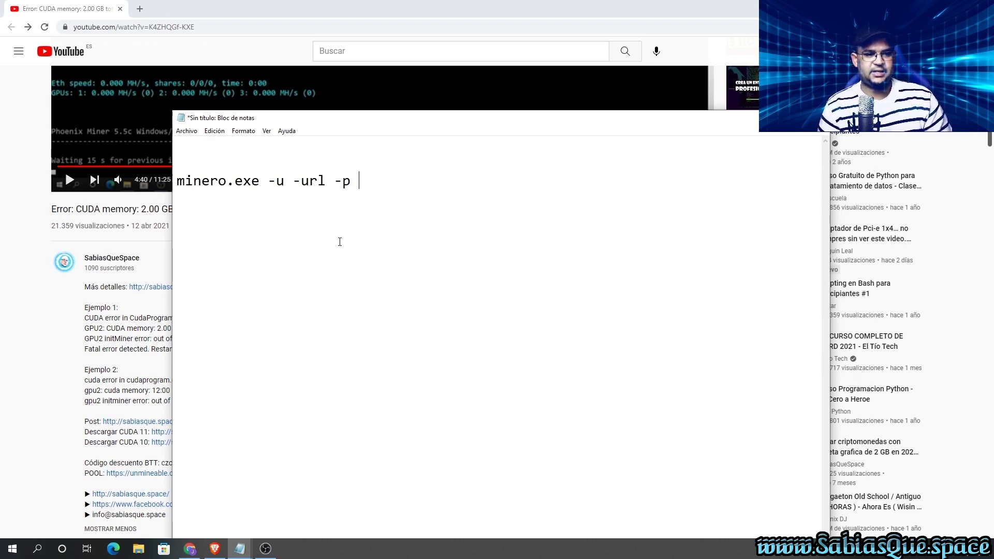
# Append the device flag '-d 0, 1', then delete ', 1' so only device 0 remains.
pyautogui.write('-')
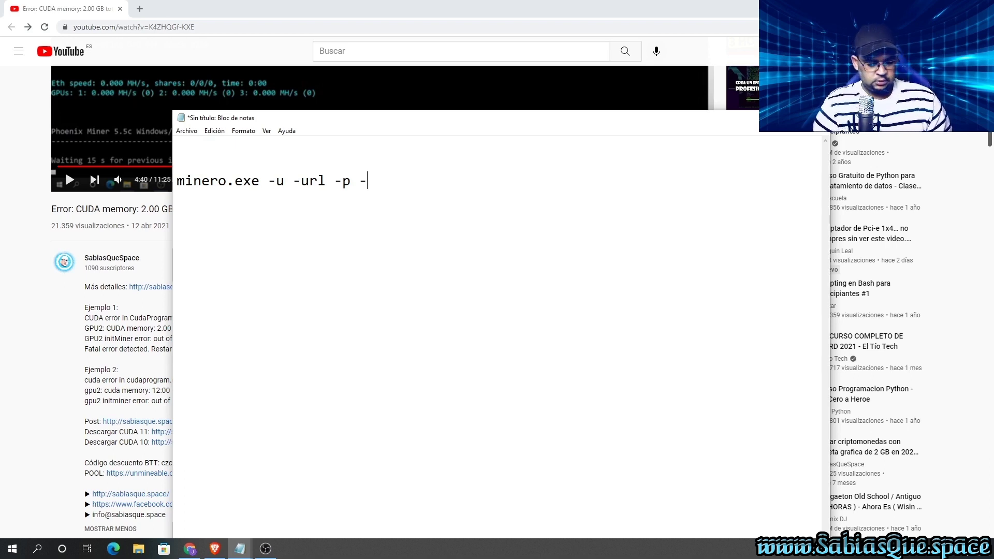
pyautogui.write('d')
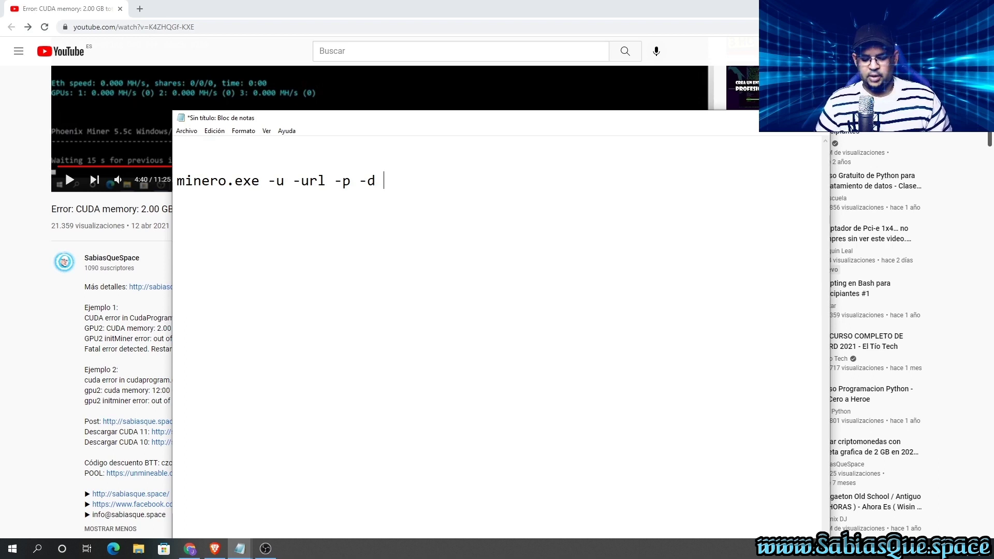
pyautogui.write('0, 1')
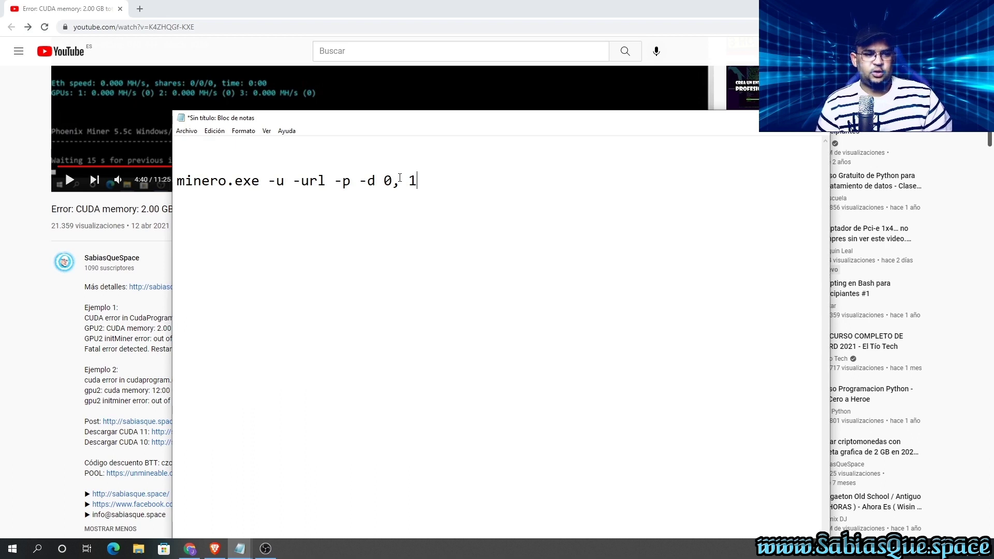
pyautogui.moveTo(422, 179); pyautogui.dragTo(409, 179)
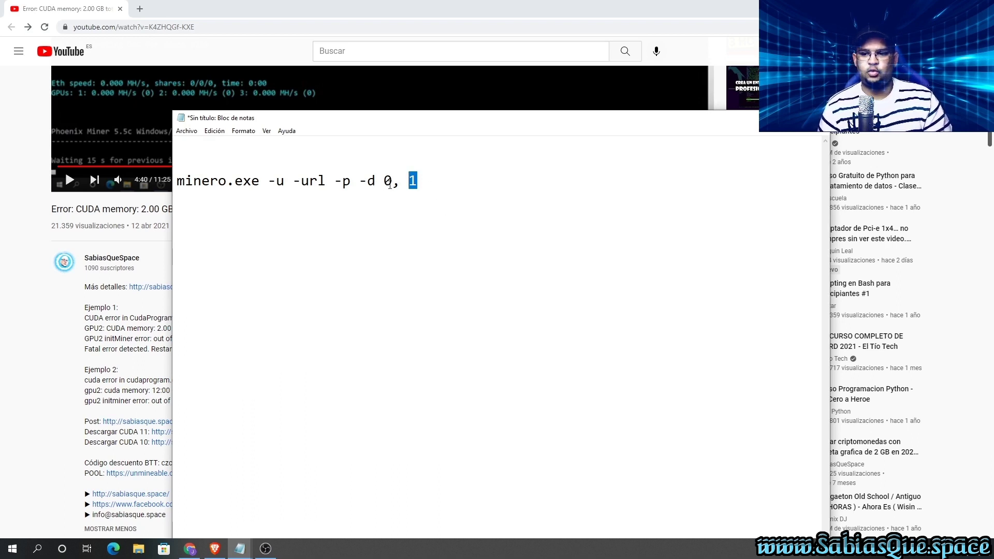
pyautogui.moveTo(392, 181); pyautogui.dragTo(384, 181)
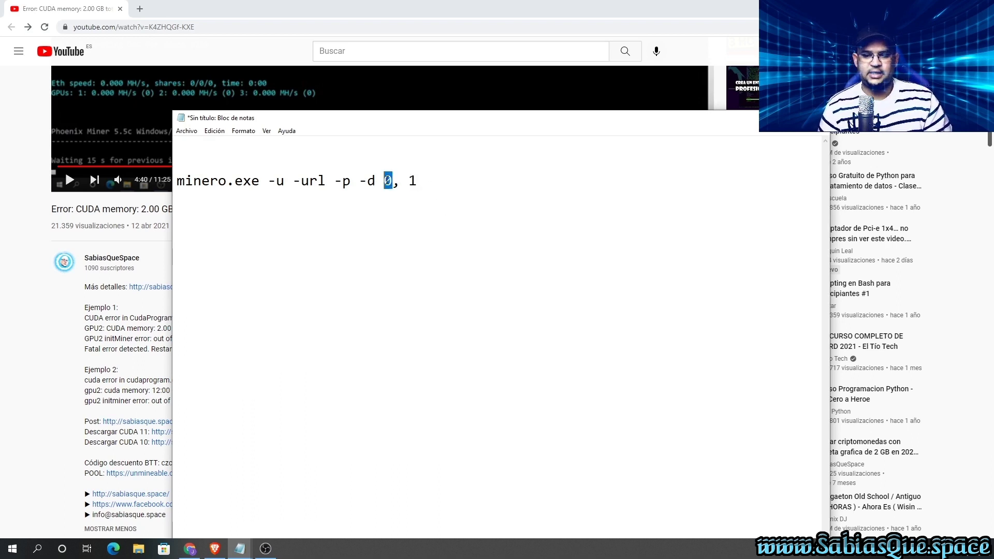
pyautogui.click(393, 181)
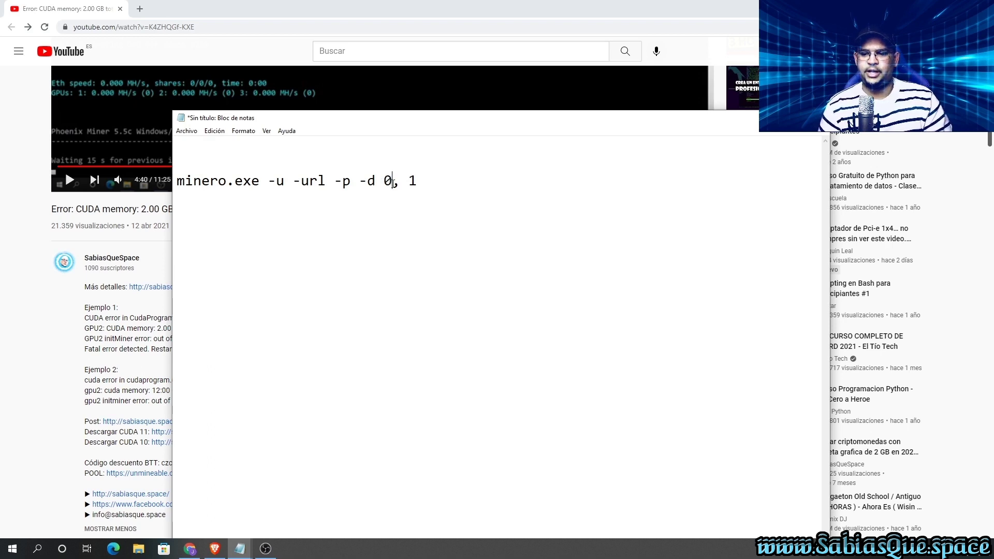
pyautogui.moveTo(392, 181); pyautogui.dragTo(431, 179)
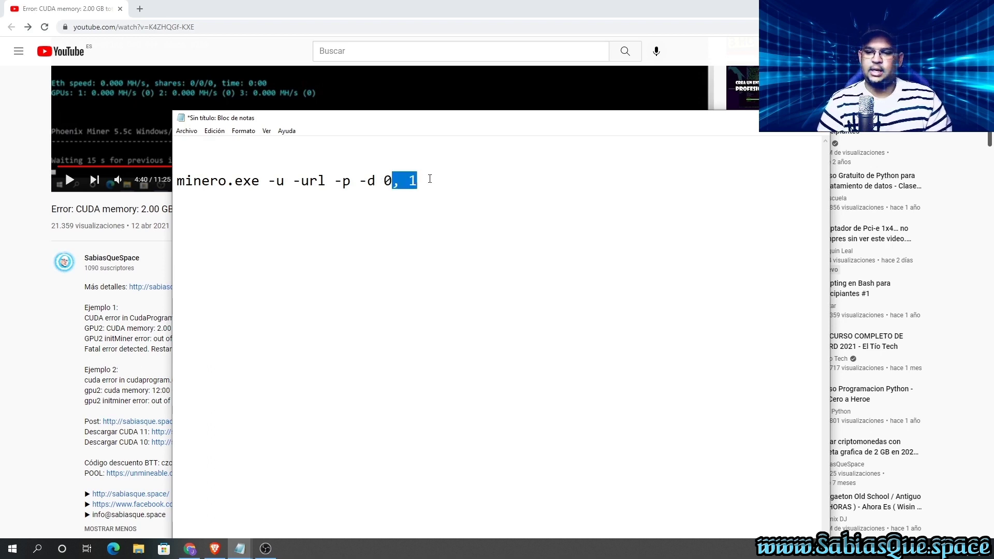
pyautogui.press('BackSpace')
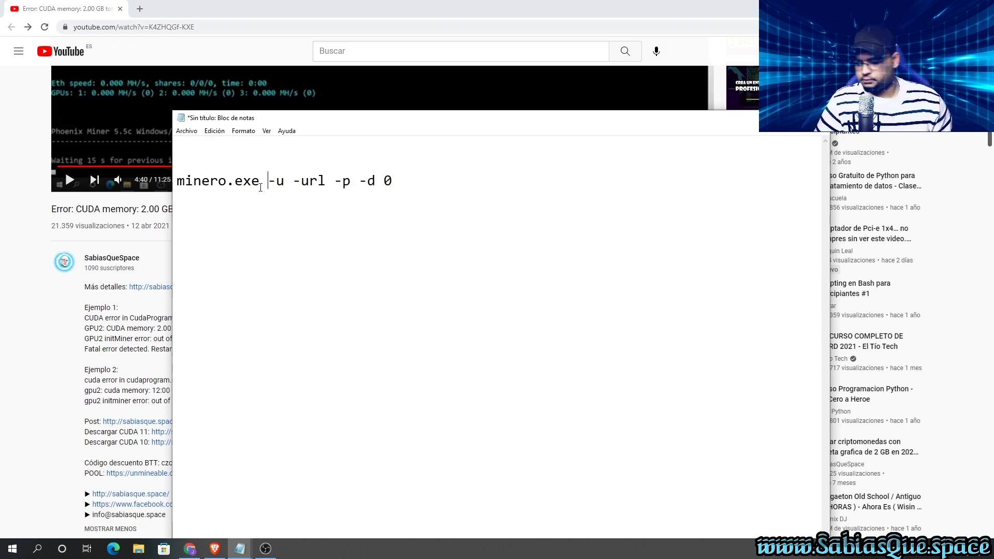
# Insert '-algo noscrypt' before -u, correcting the misspelled 'noscript'.
pyautogui.write('-algo ')
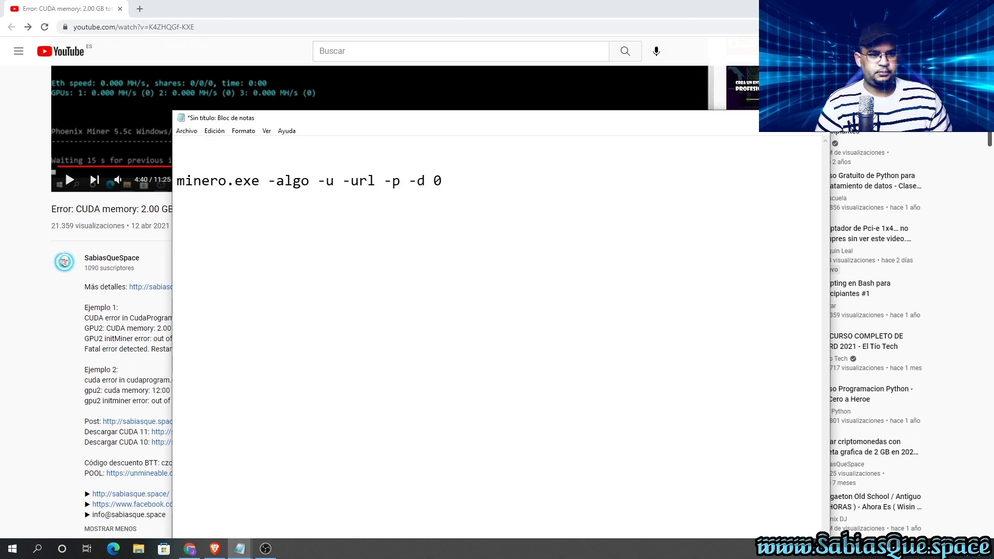
pyautogui.write('no')
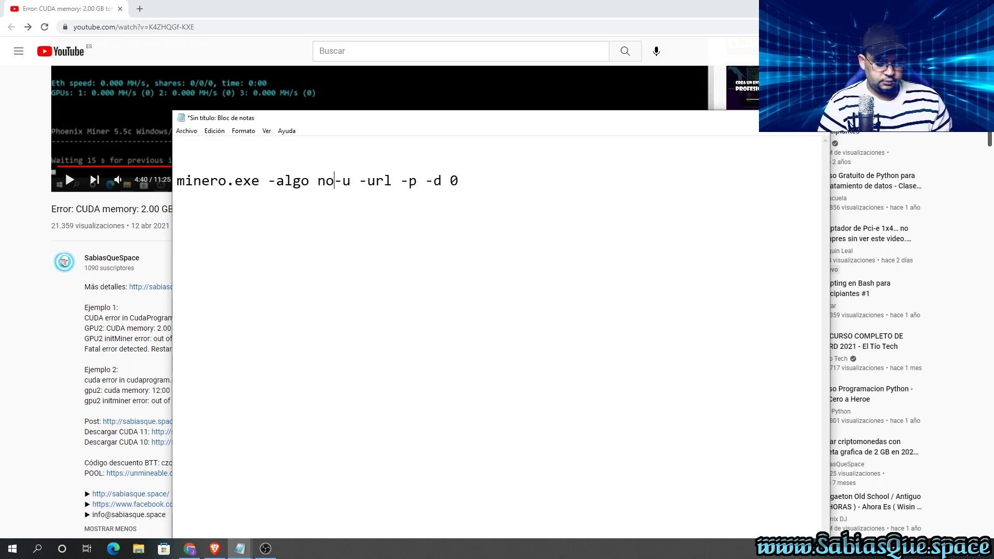
pyautogui.write('script')
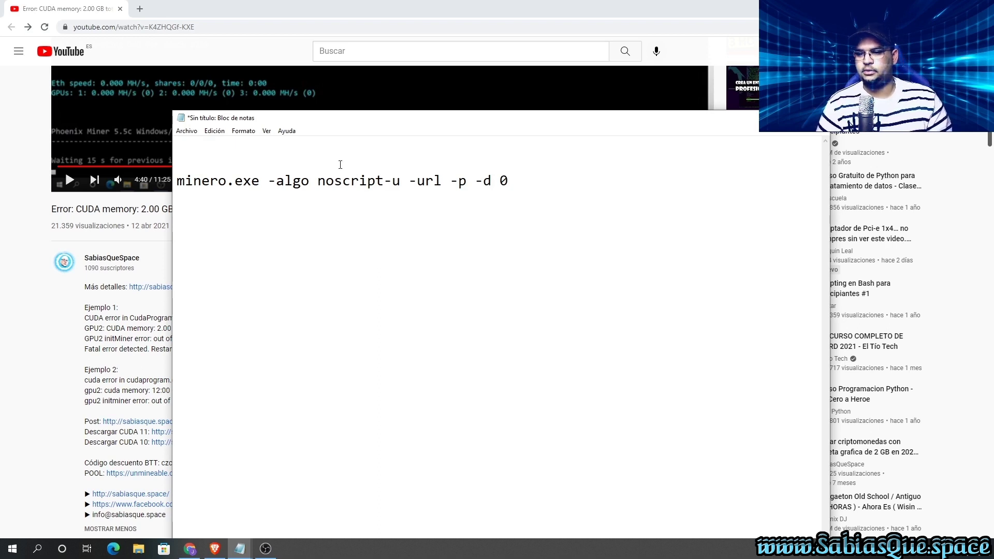
pyautogui.click(365, 180)
pyautogui.press('BackSpace')
pyautogui.write('ypt')
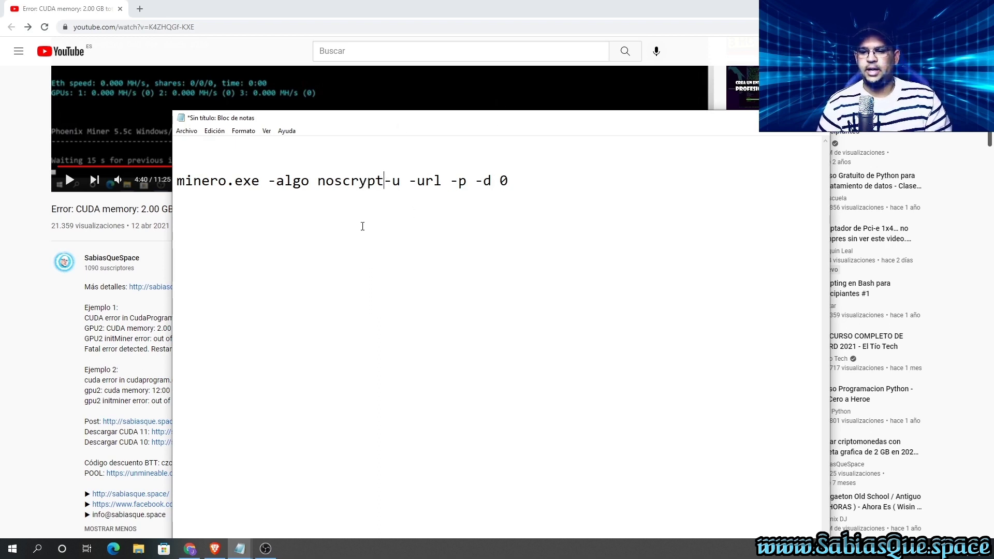
pyautogui.write(' b')
pyautogui.press('BackSpace')
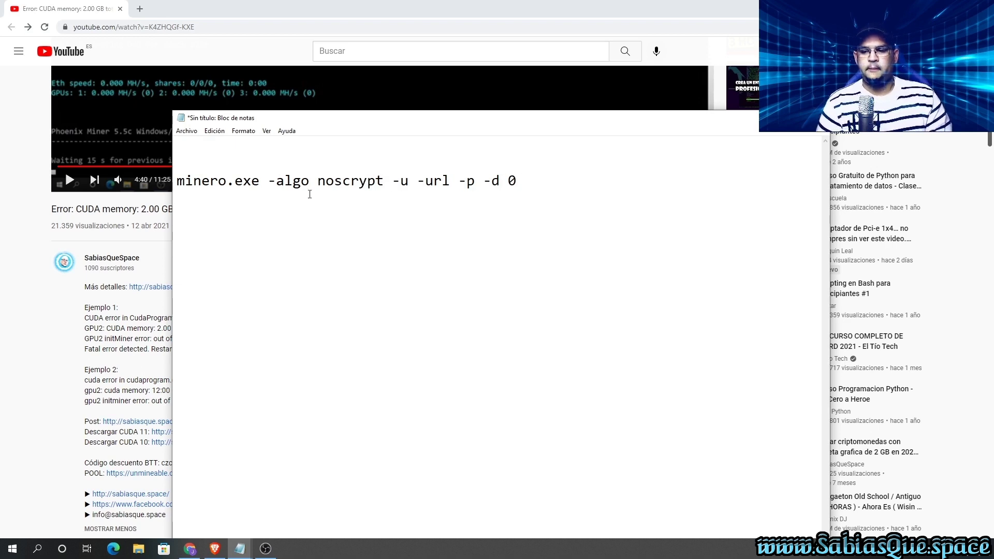
# Copy the whole command line with Copiar and paste a duplicate on a new line.
pyautogui.moveTo(517, 181); pyautogui.dragTo(175, 178)
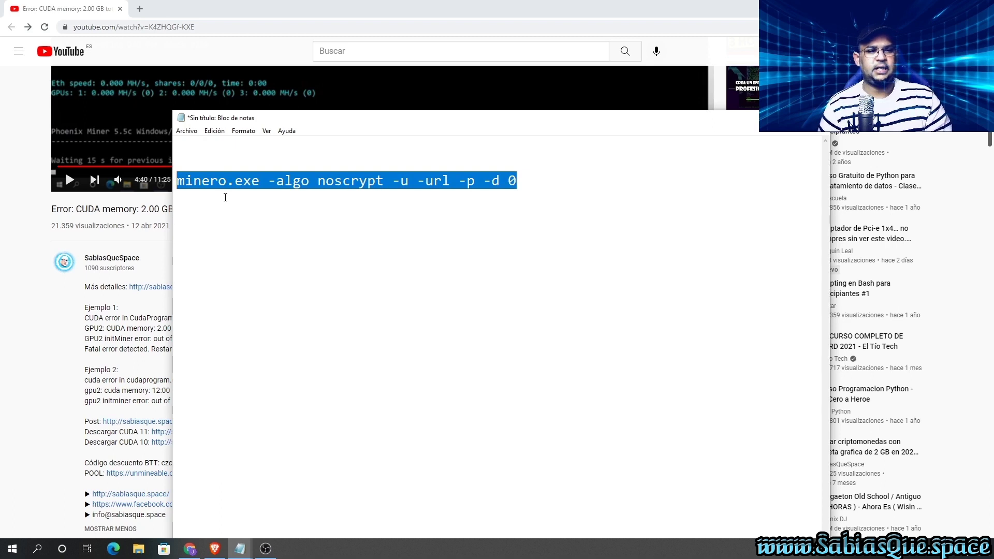
pyautogui.rightClick(254, 194)
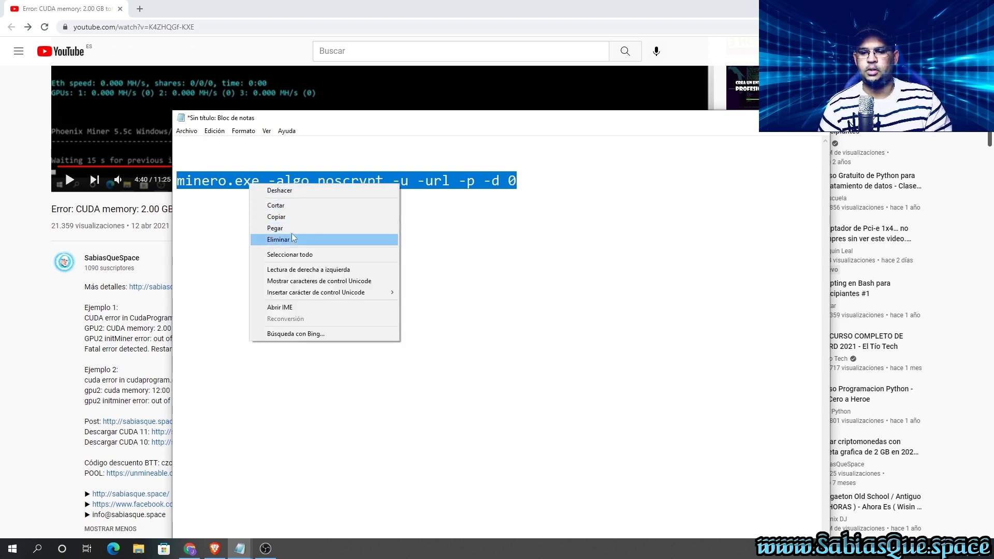
pyautogui.click(287, 217)
pyautogui.click(553, 186)
pyautogui.press('Return')
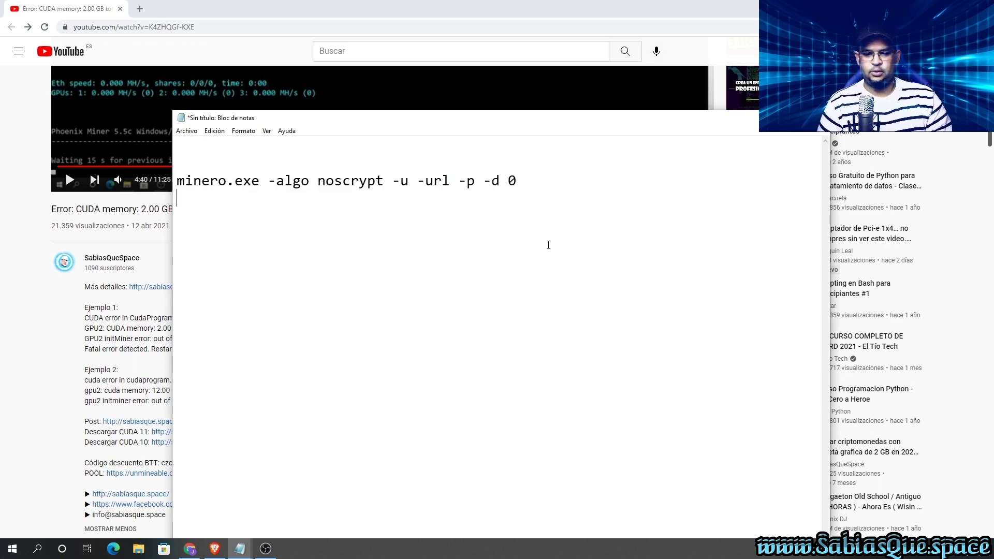
pyautogui.hotkey('ctrl', 'v')
# Change the copy's device from 0 to 1 and add a blank line between the commands.
pyautogui.press('BackSpace')
pyautogui.click(528, 180)
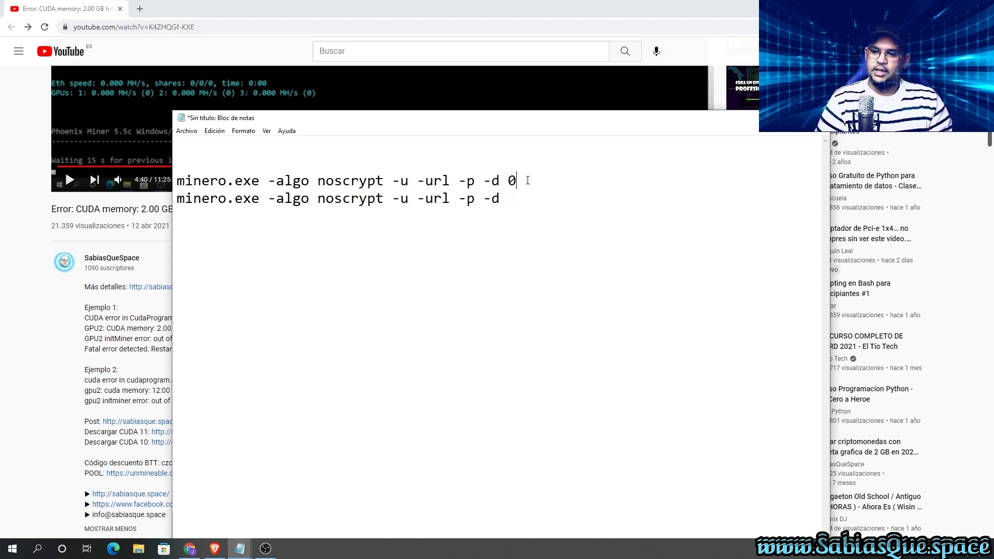
pyautogui.press('Return')
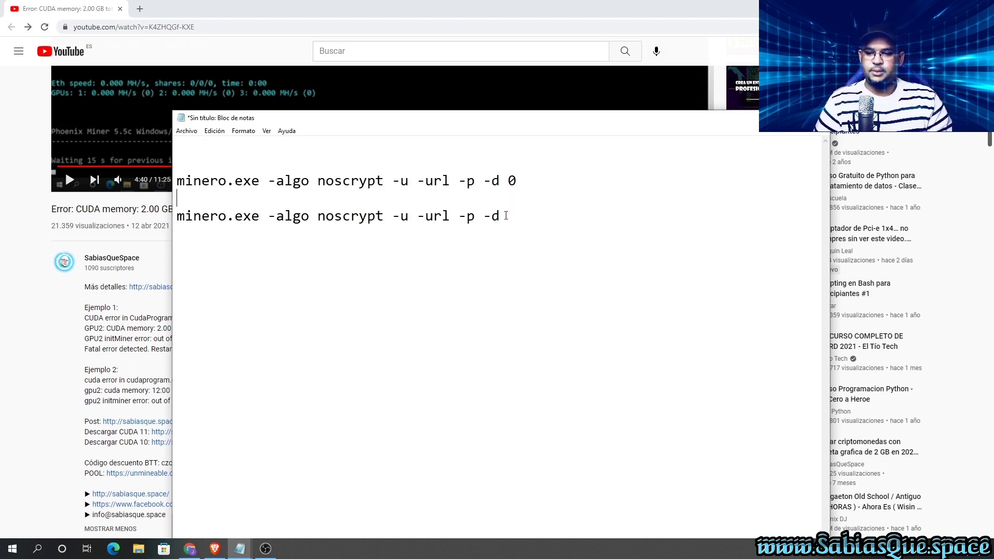
pyautogui.click(505, 219)
pyautogui.write('1')
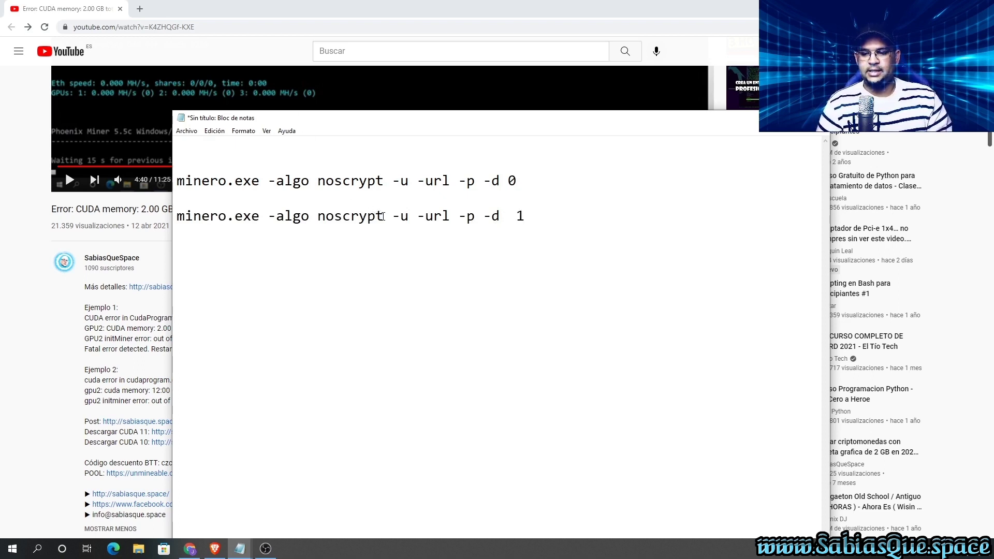
pyautogui.moveTo(384, 216); pyautogui.dragTo(318, 218)
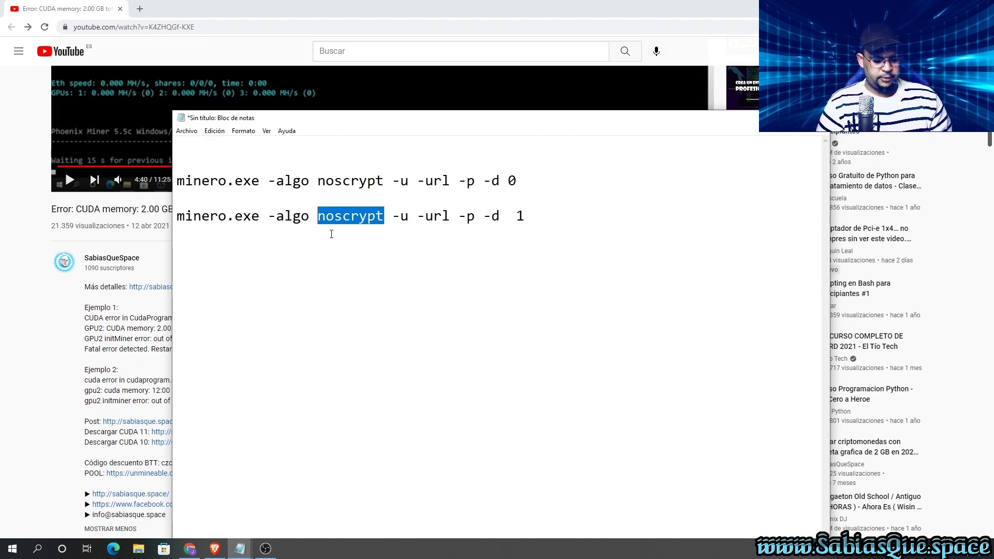
# Replace noscrypt with etchas on the second command line.
pyautogui.write('etchas')
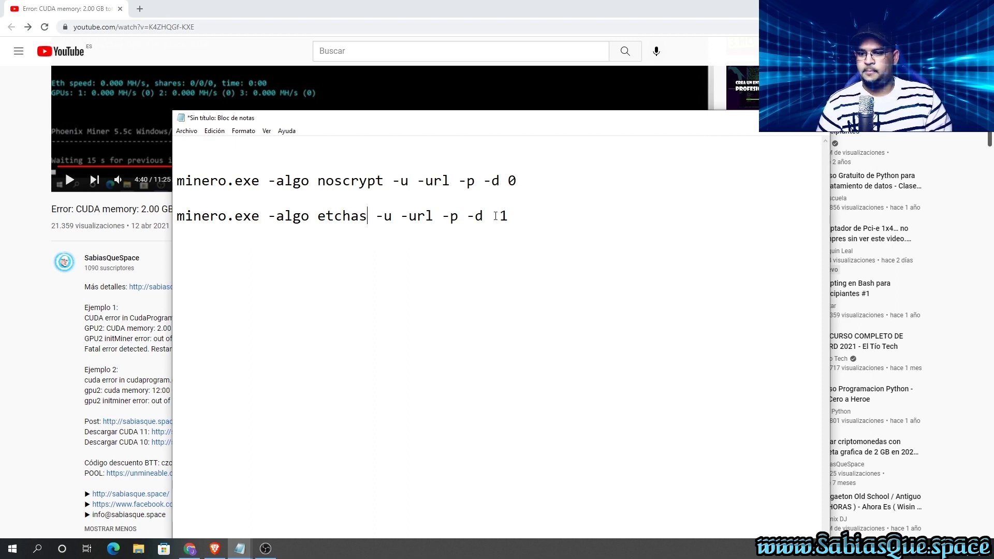
pyautogui.click(495, 216)
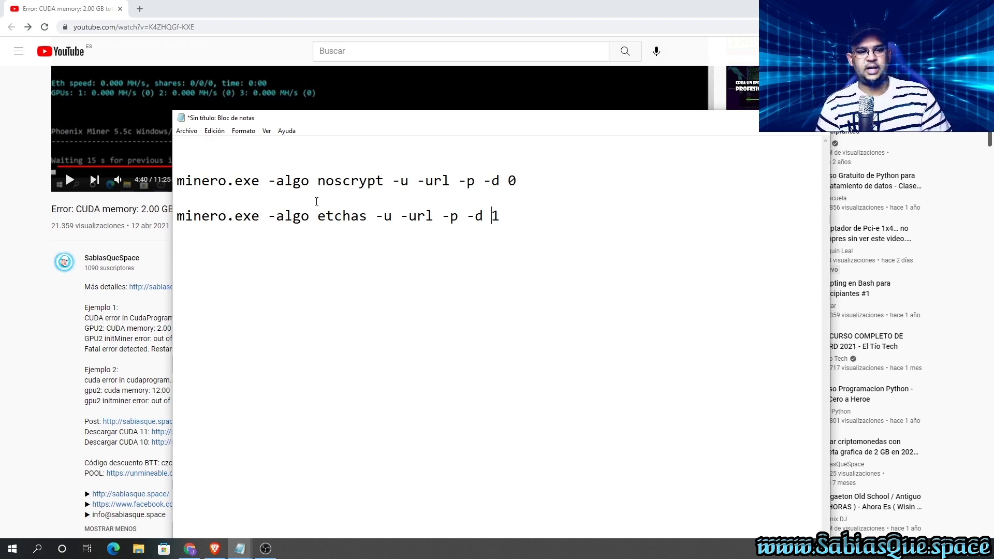
pyautogui.click(268, 191)
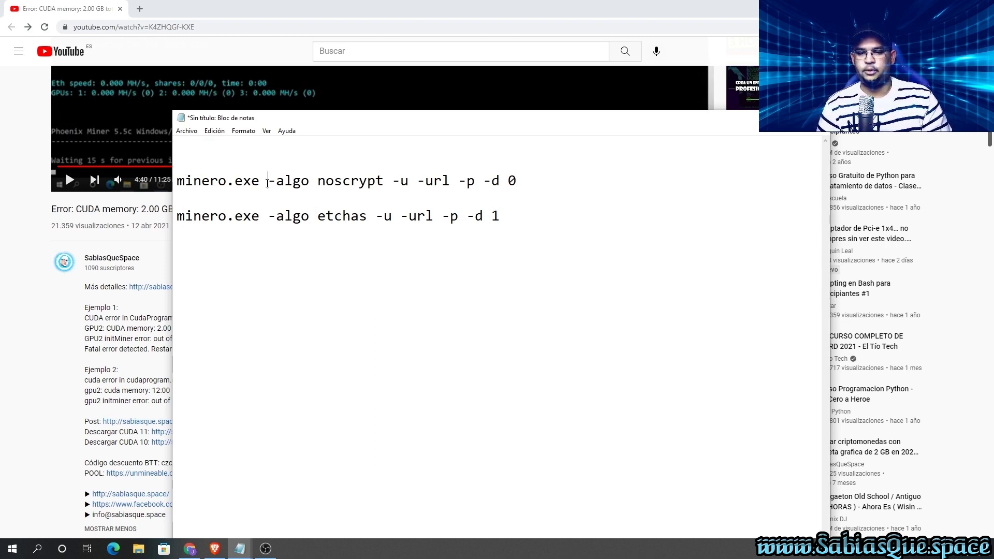
pyautogui.write('- a')
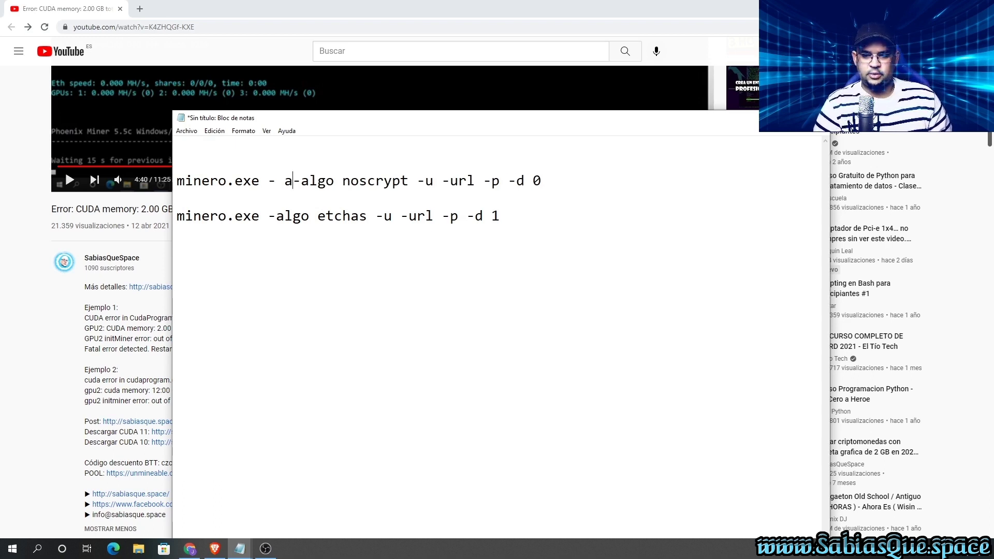
pyautogui.press('BackSpace')
pyautogui.press('BackSpace')
pyautogui.write('amd')
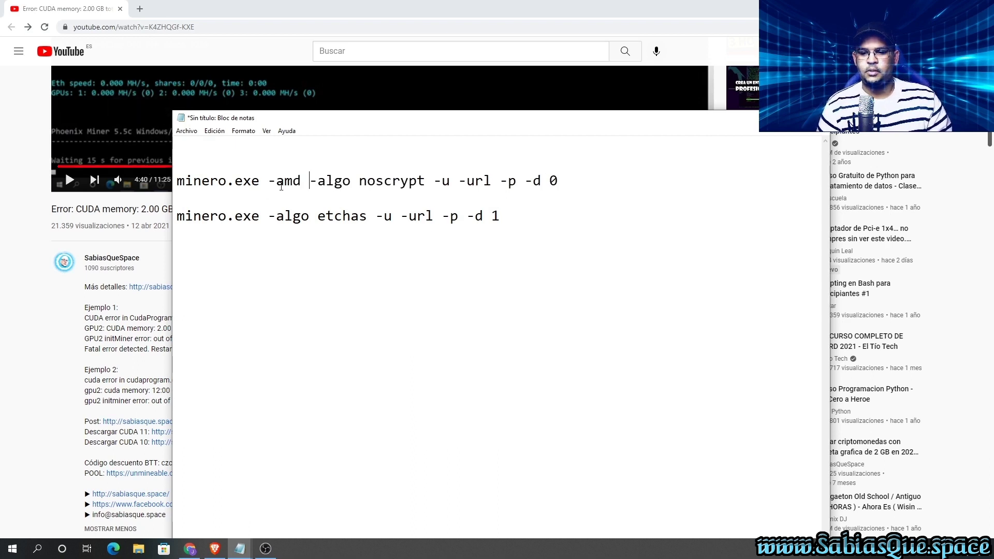
pyautogui.moveTo(302, 180); pyautogui.dragTo(266, 182)
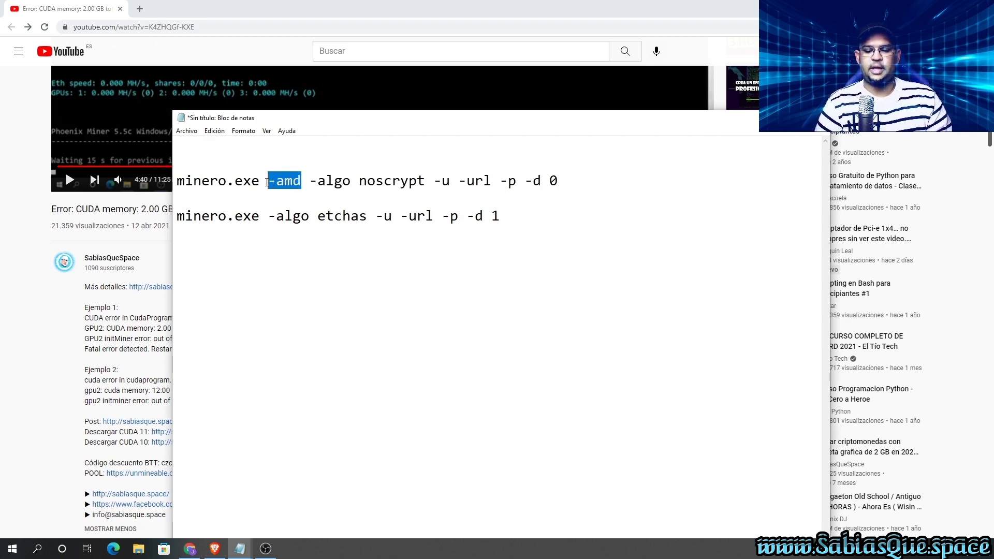
pyautogui.press('BackSpace')
pyautogui.press('BackSpace')
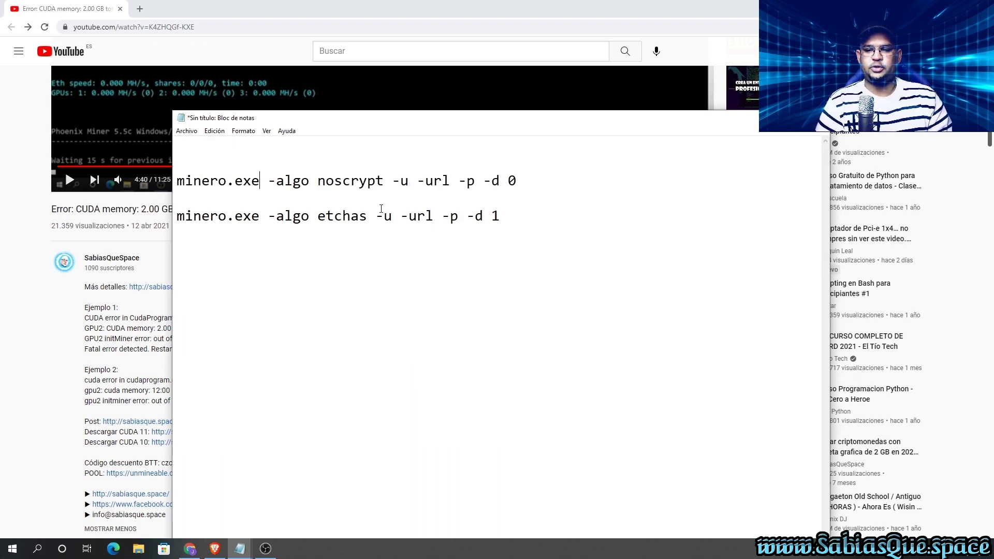
pyautogui.moveTo(517, 180); pyautogui.dragTo(482, 179)
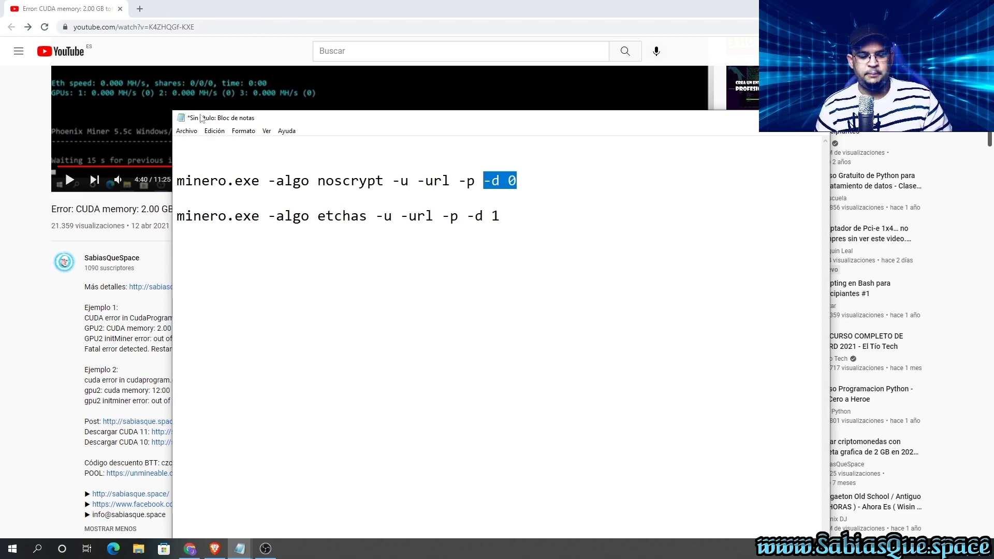
# Bring the YouTube CUDA memory error video page back in front of Notepad.
pyautogui.click(244, 2)
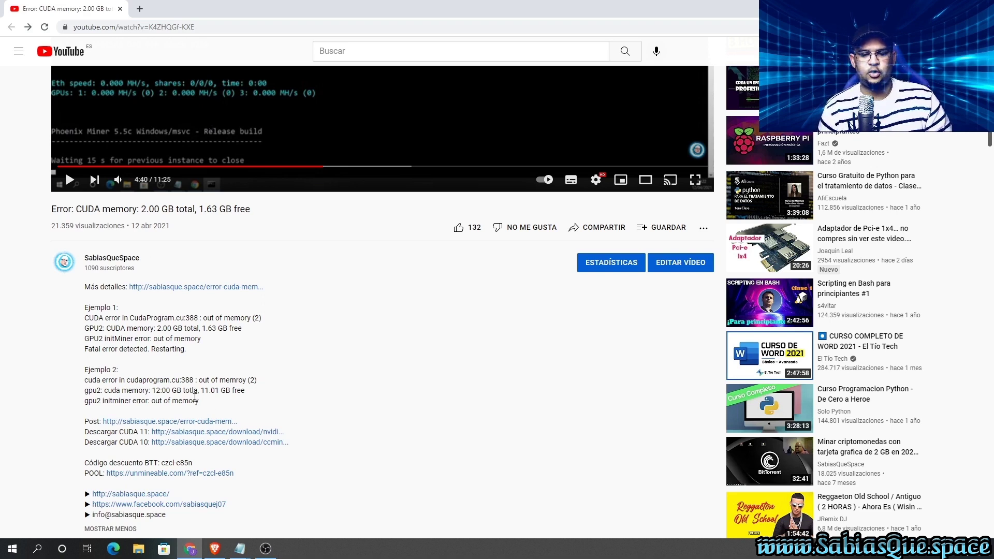
# Highlight the Ejemplo 1 and Ejemplo 2 out-of-memory lines in the video description.
pyautogui.moveTo(211, 402); pyautogui.dragTo(78, 332)
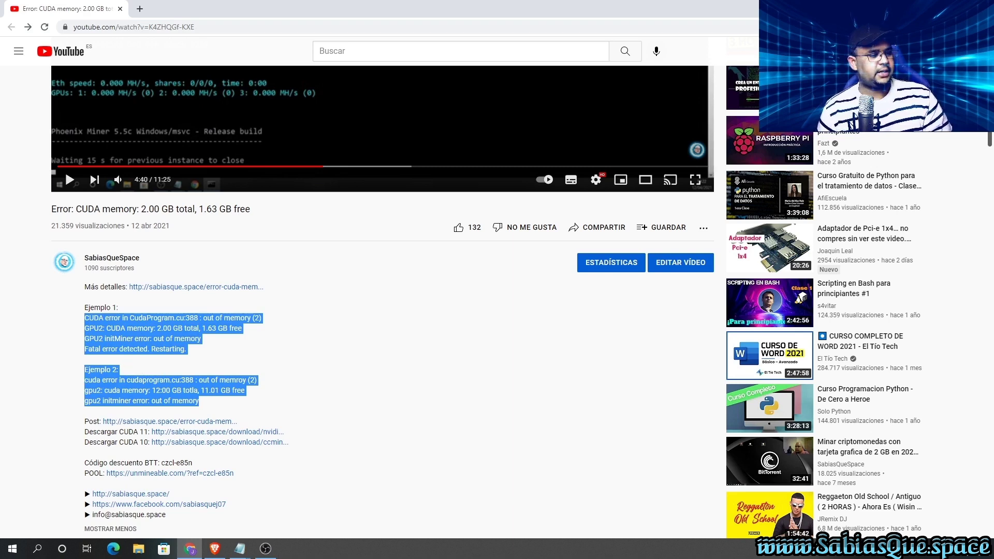
pyautogui.hotkey('alt', 'Tab')
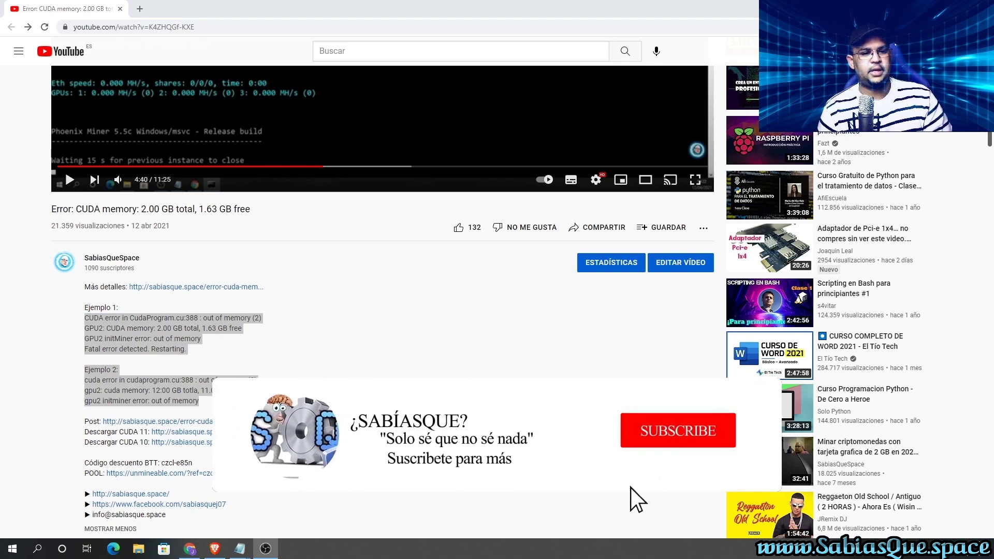